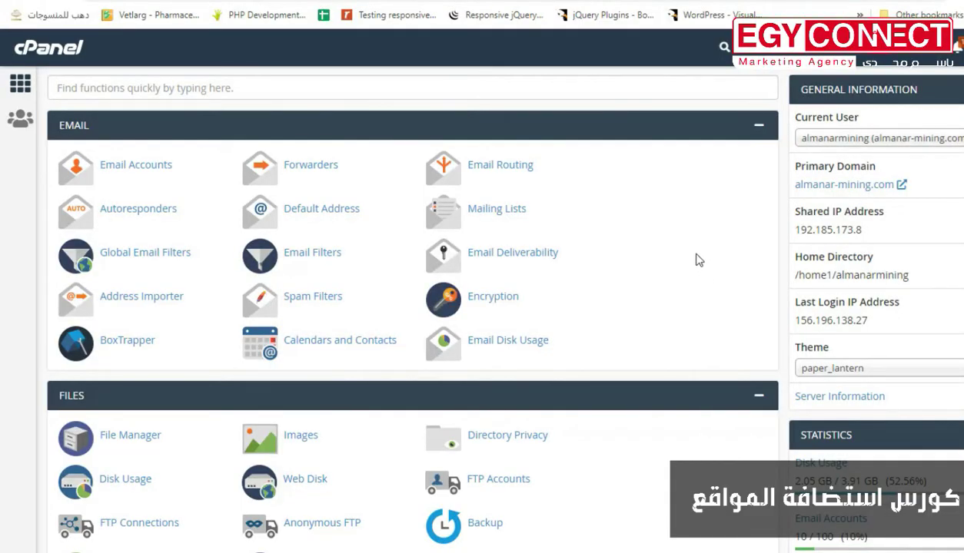
In the MySQL Database Wizard, create the database almanarm_kl by entering kl as its name
scroll(683, 243, down, 5)
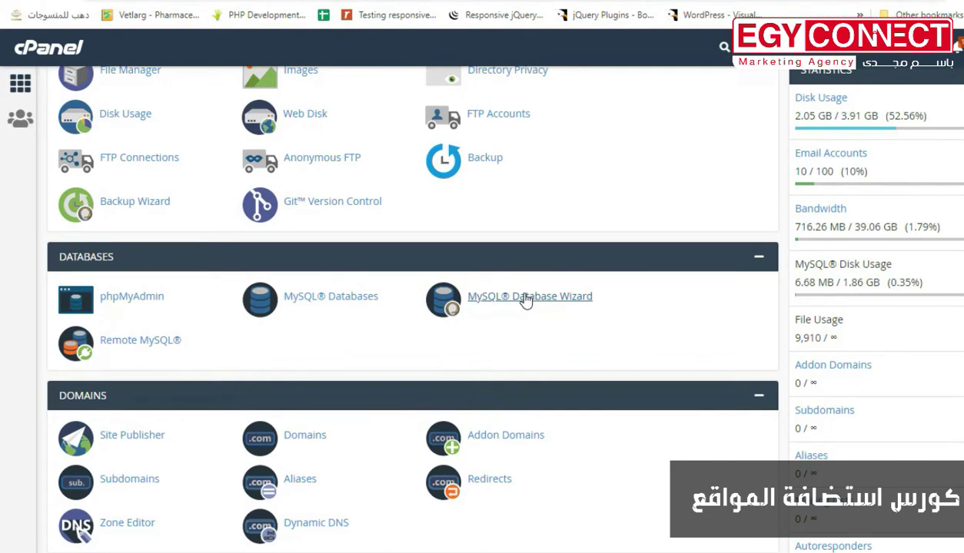
click(525, 300)
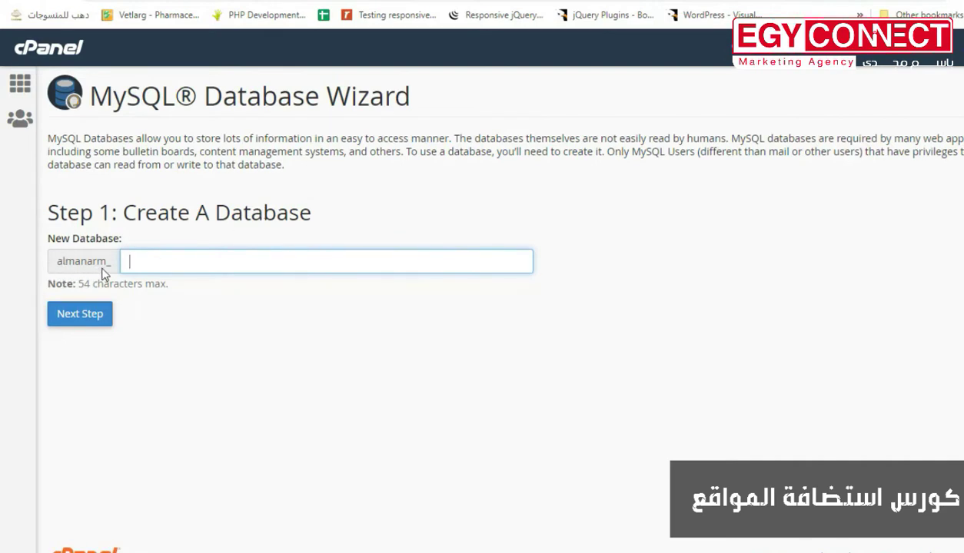
text(ر)
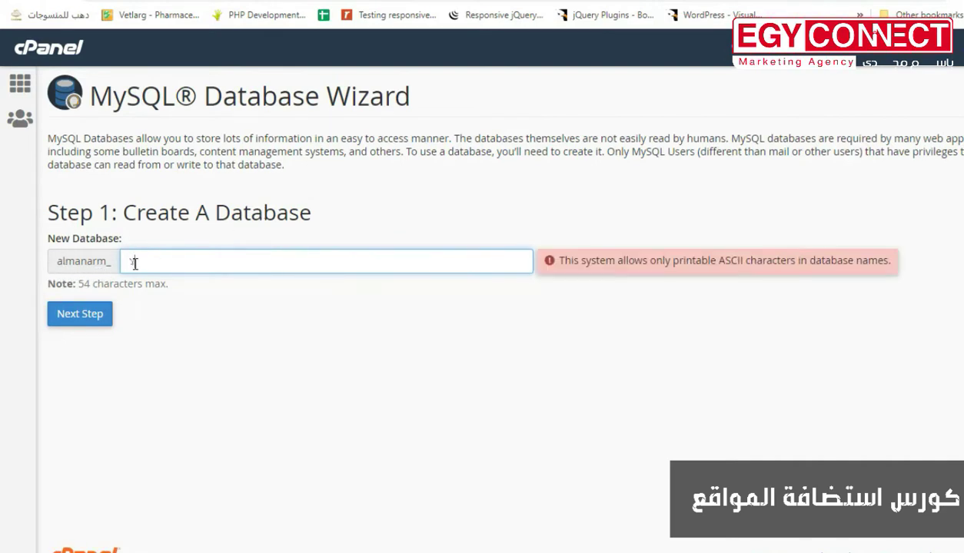
key(BackSpace)
text(ba)
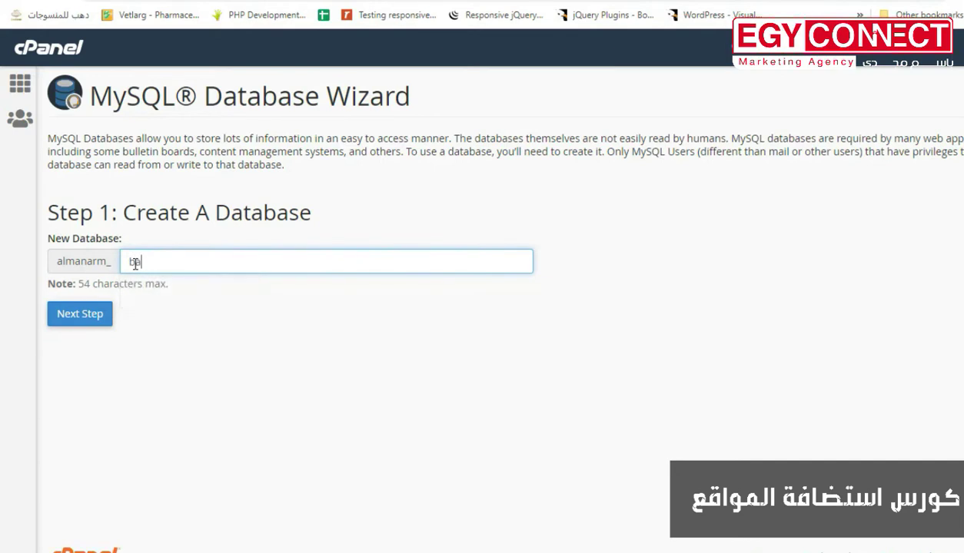
key(ctrl+a)
key(BackSpace)
text(kl)
click(217, 319)
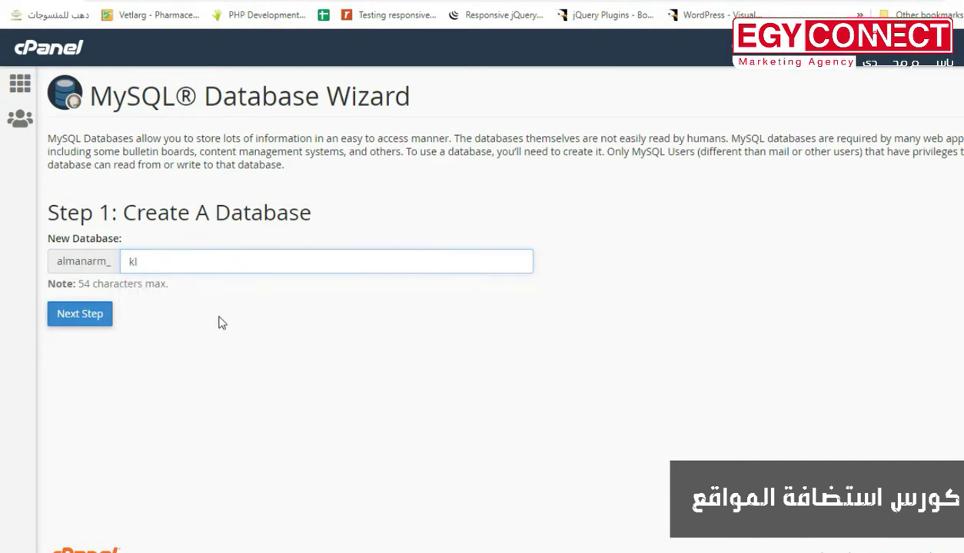
click(79, 321)
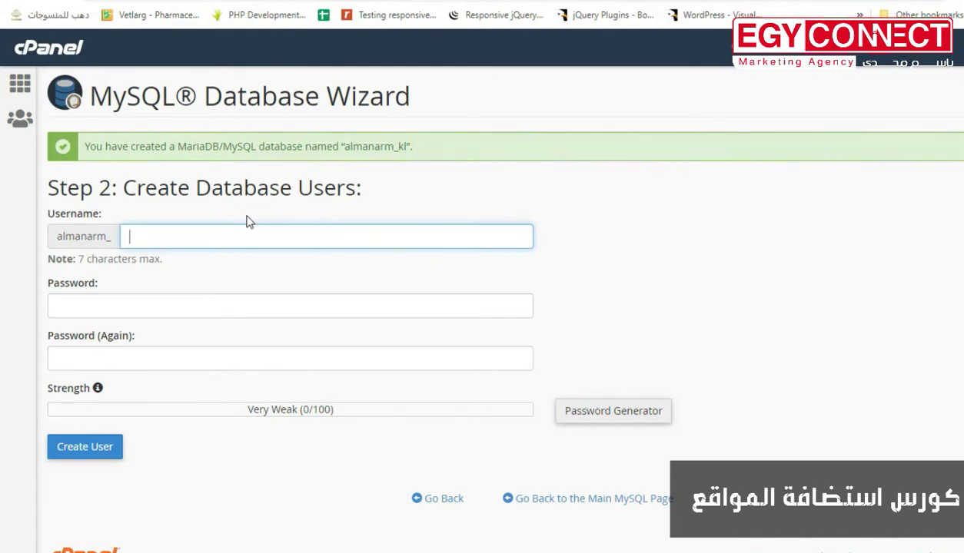
text(kl)
click(176, 272)
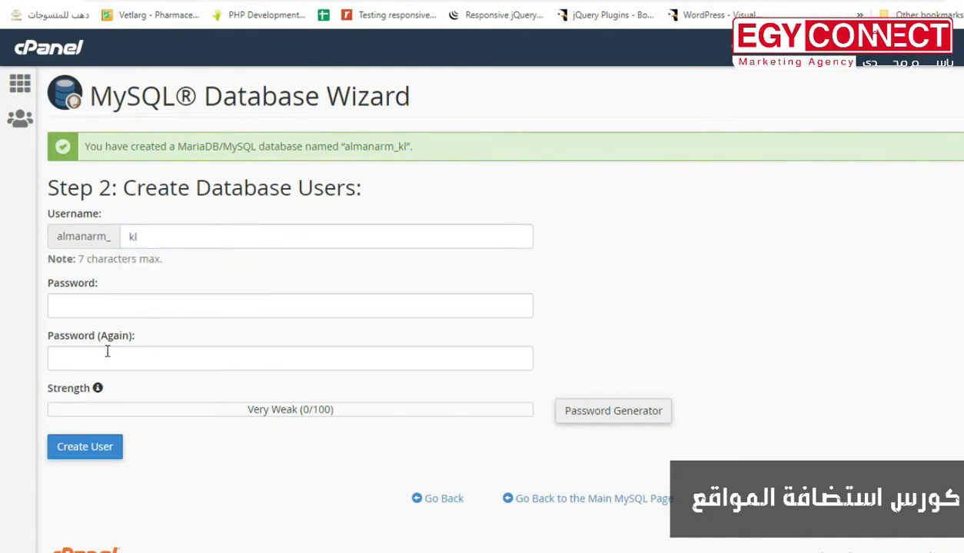
double_click(374, 146)
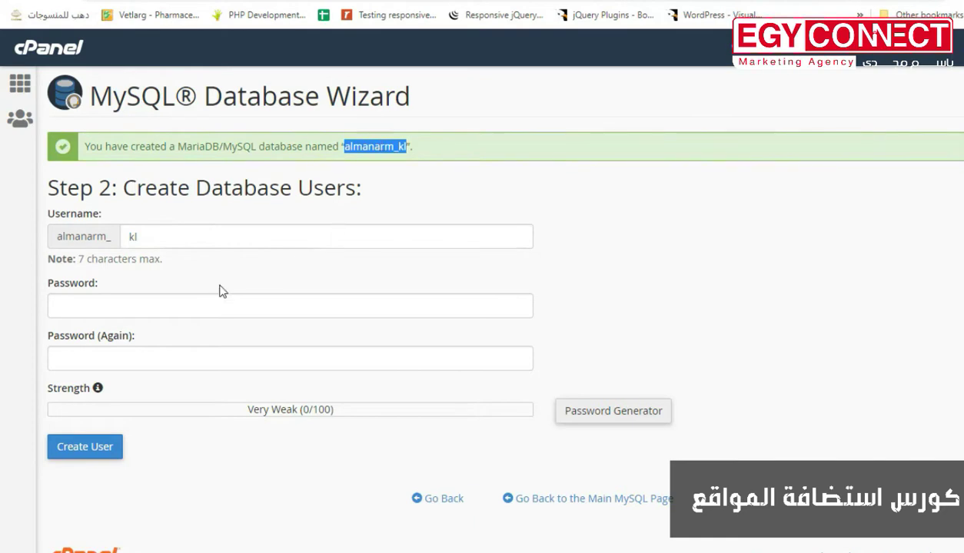
click(127, 305)
key(ctrl+v)
click(58, 360)
key(ctrl+v)
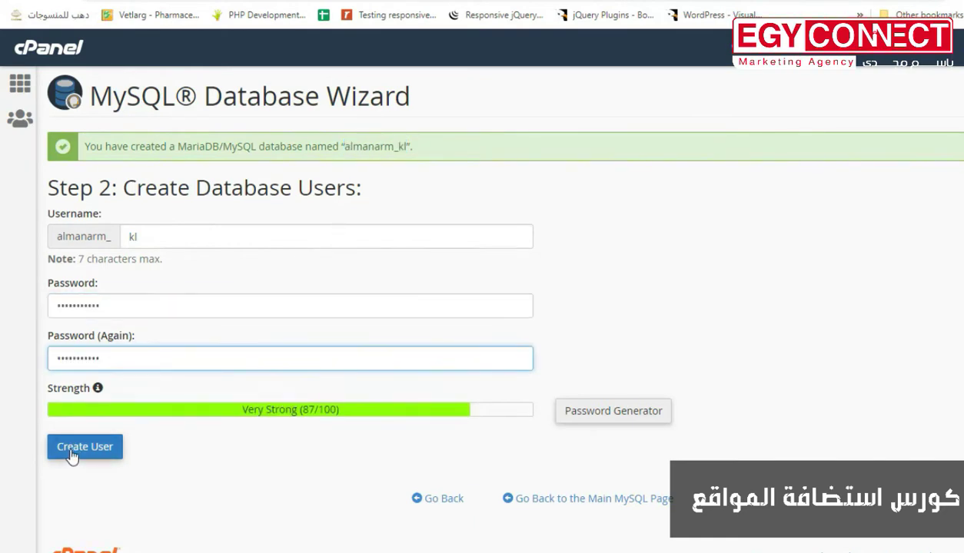
click(72, 455)
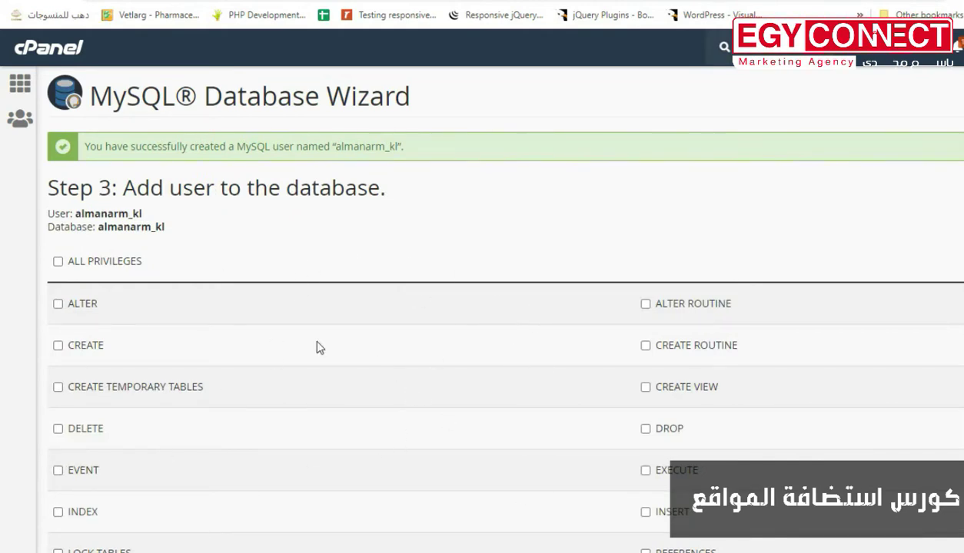
Grant almanarm_kl ALL PRIVILEGES on the almanarm_kl database and complete the wizard
click(57, 262)
scroll(292, 262, down, 2)
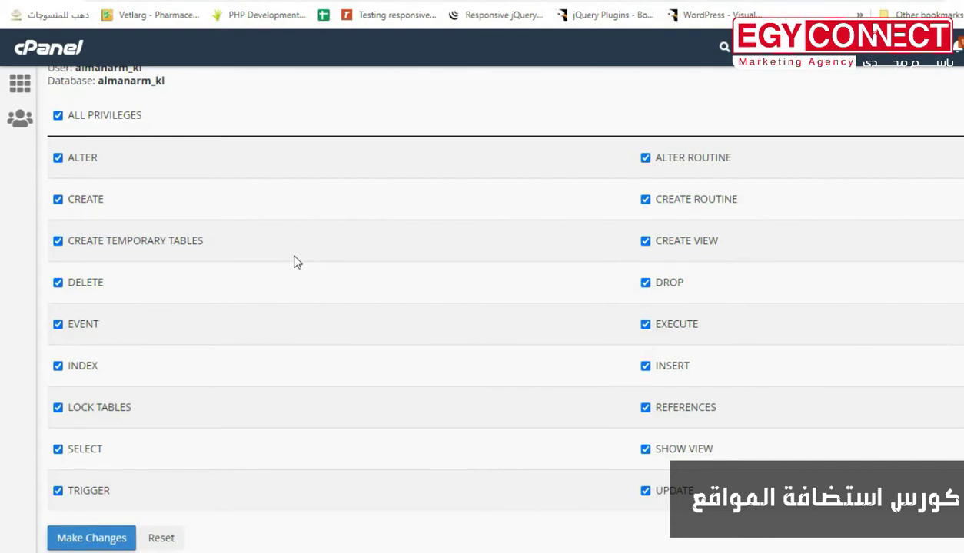
scroll(294, 262, down, 2)
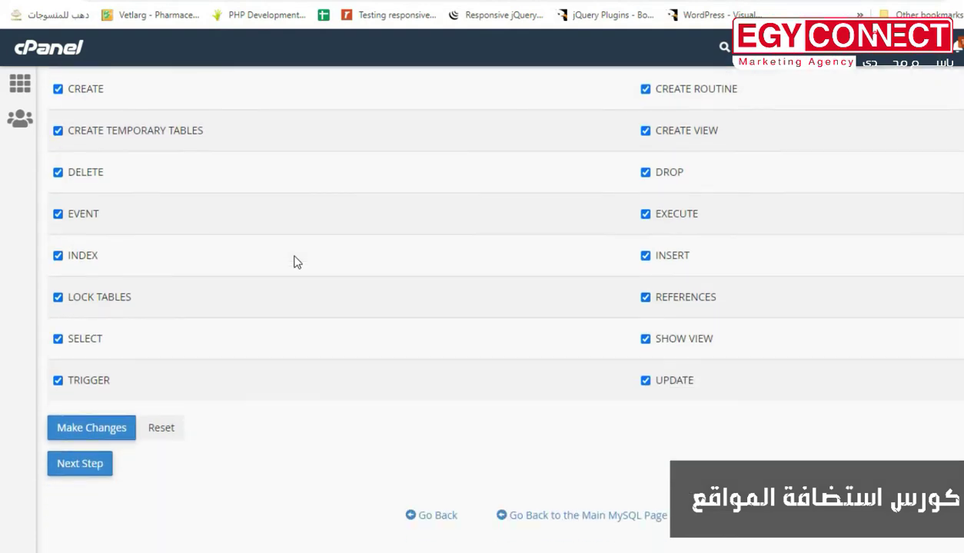
click(93, 461)
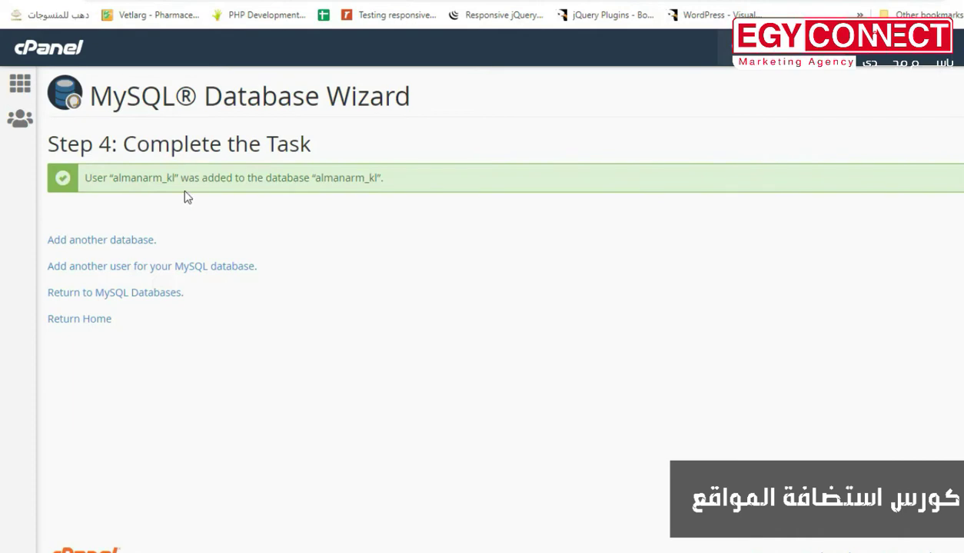
Copy the database name almanarm_kl, then launch phpMyAdmin from the cPanel home Databases section
double_click(363, 175)
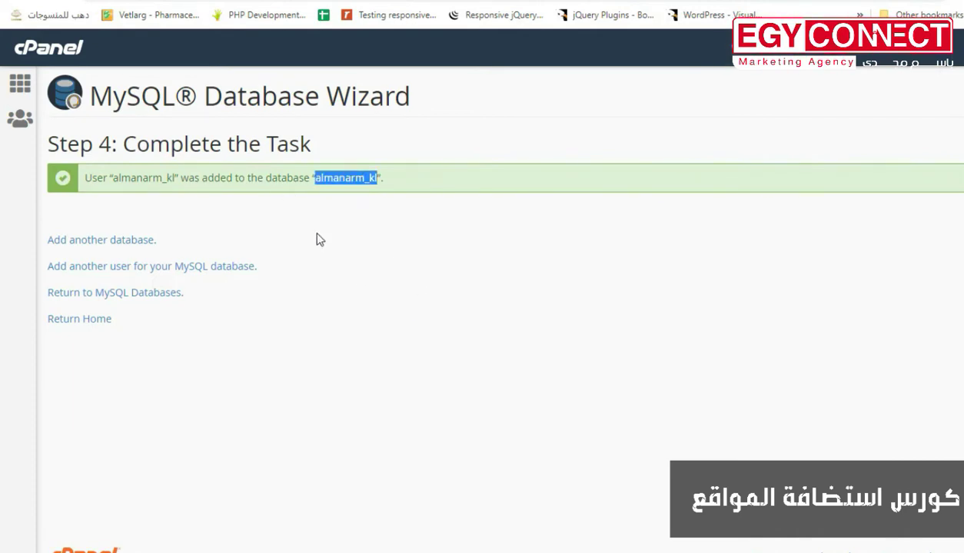
click(23, 88)
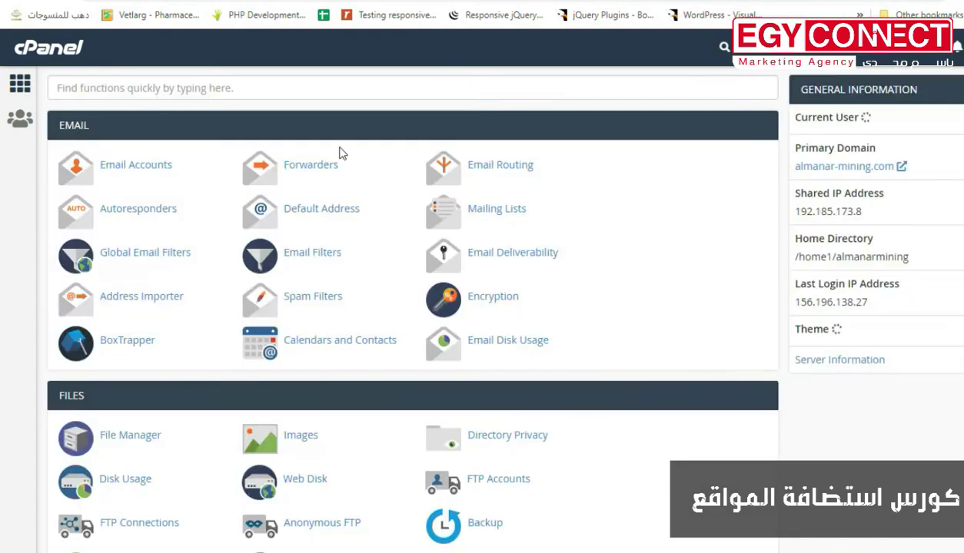
scroll(597, 293, down, 5)
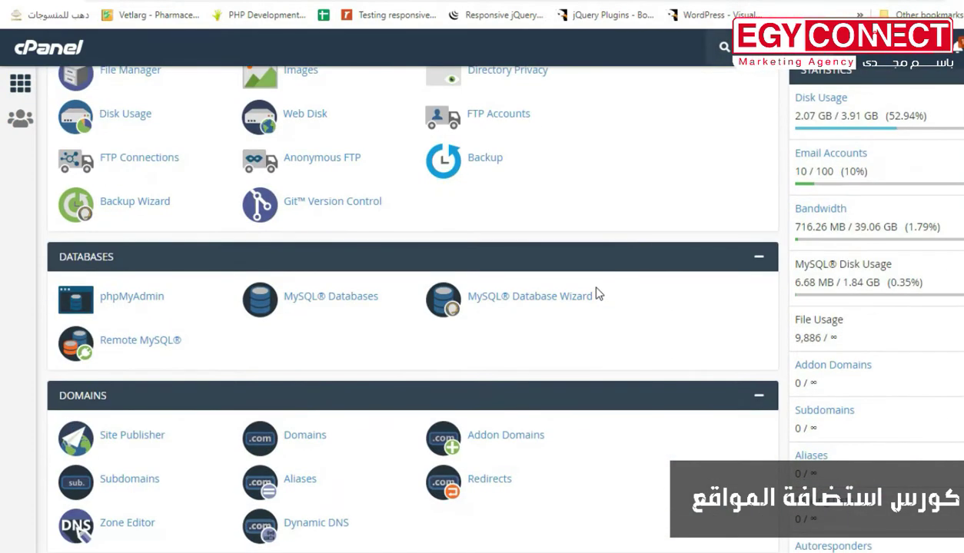
scroll(501, 366, down, 1)
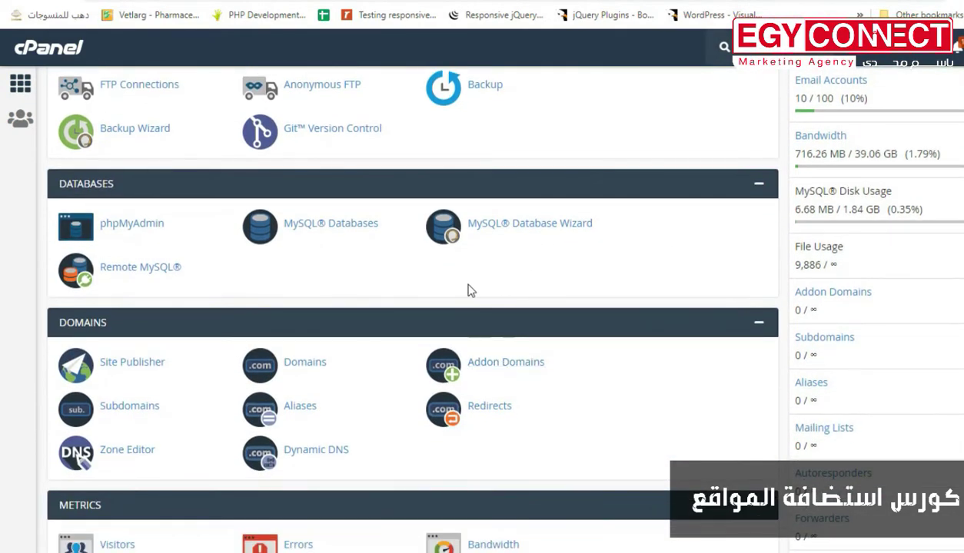
click(133, 227)
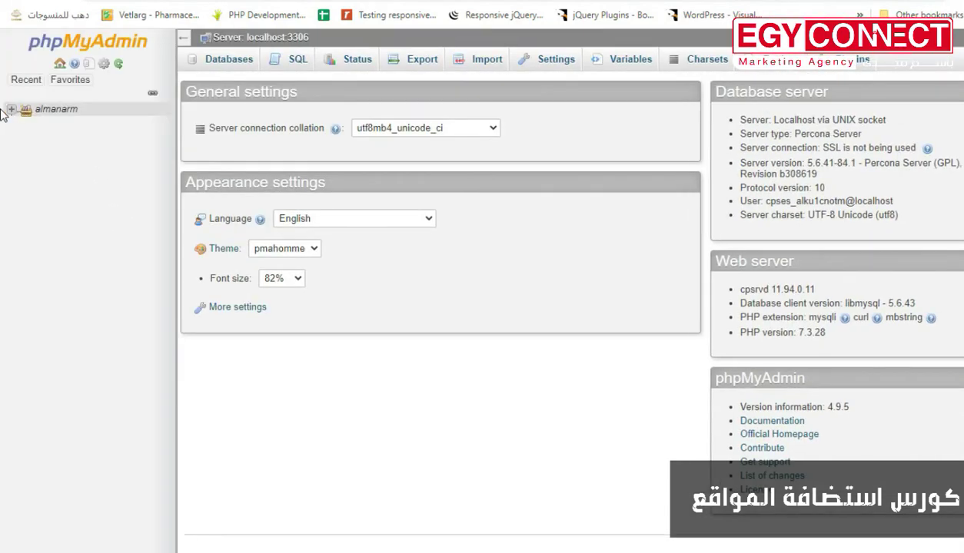
Import the file professi_db.sql into the empty almanarm_kl database
click(12, 109)
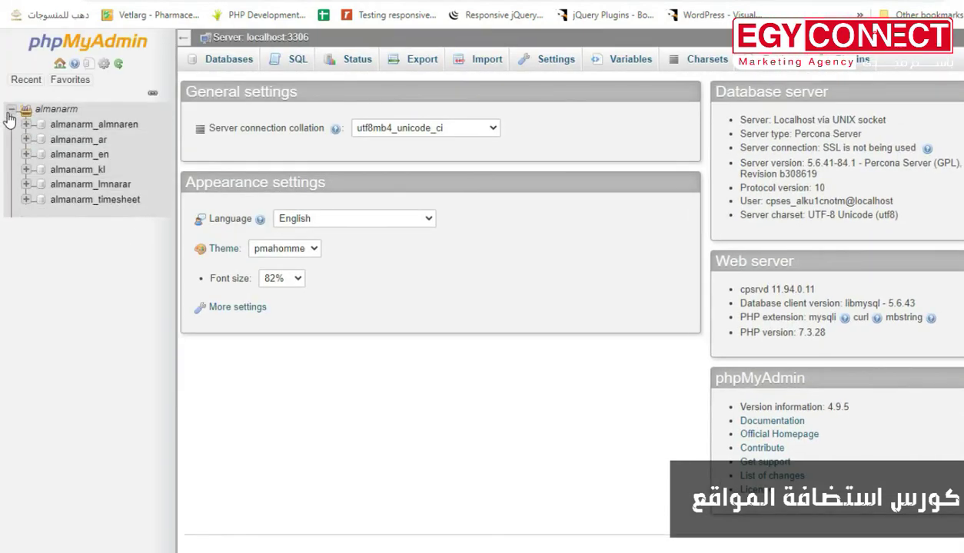
click(77, 169)
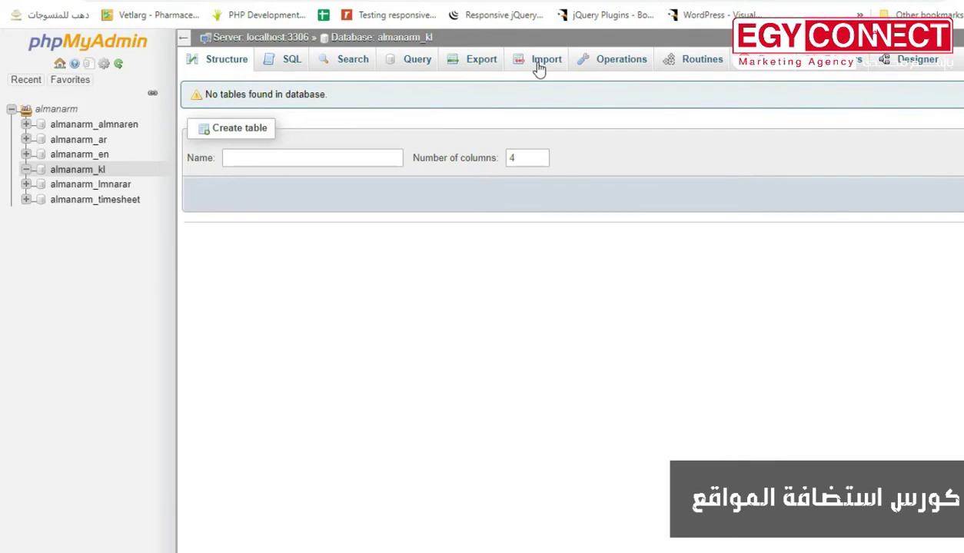
click(539, 69)
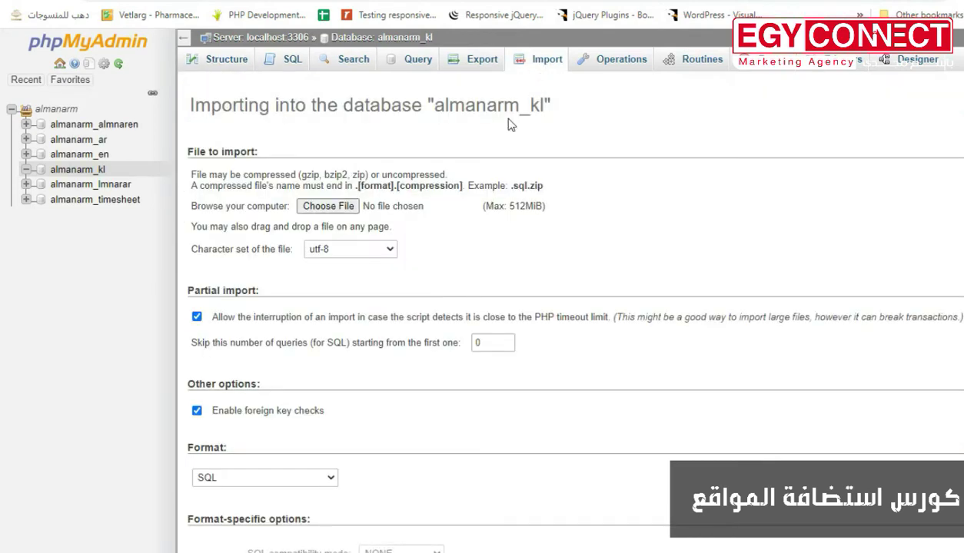
click(331, 207)
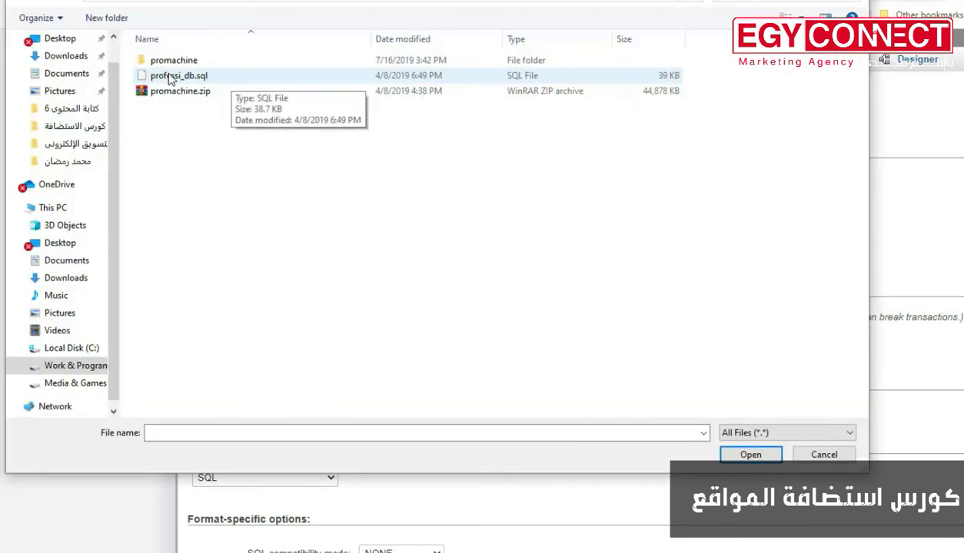
click(171, 78)
double_click(171, 78)
scroll(299, 338, down, 3)
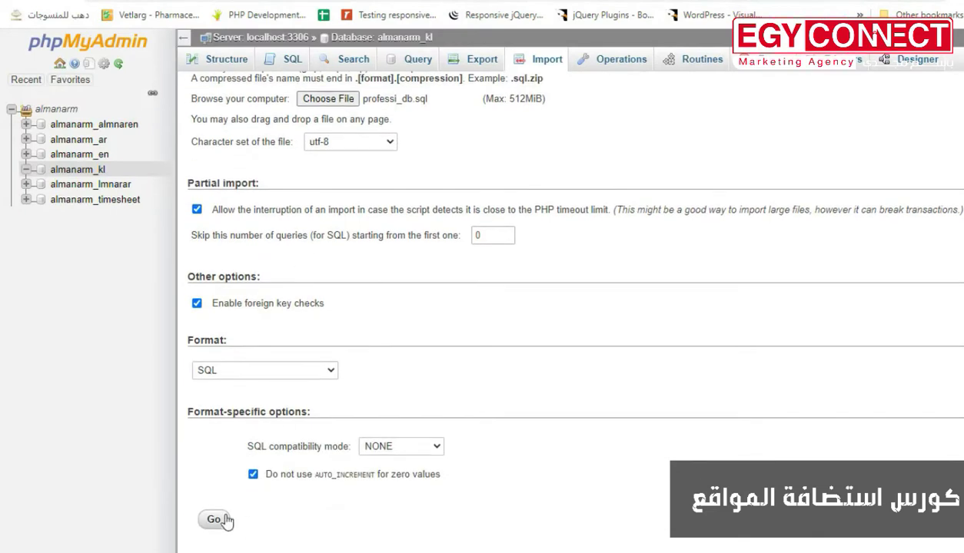
click(213, 525)
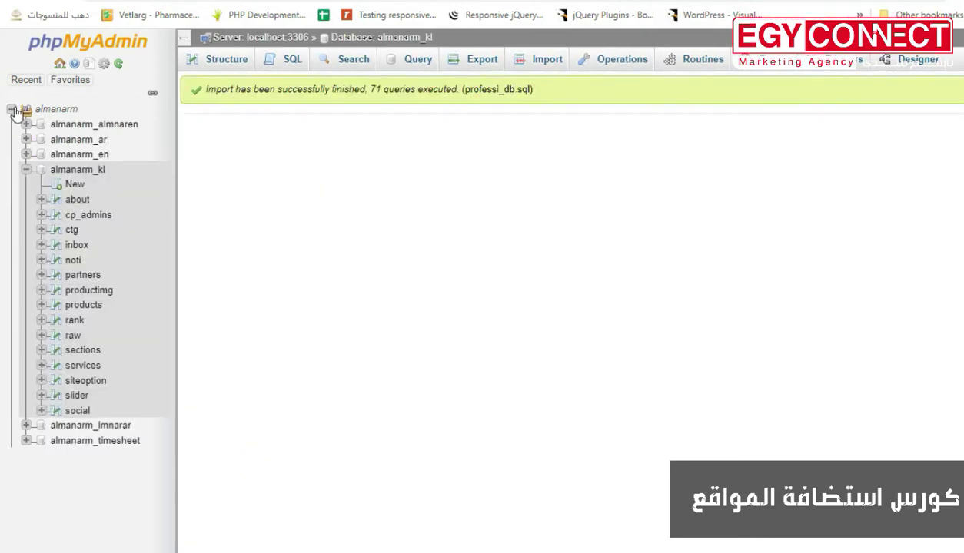
Reload almanarm_kl in the navigation tree to confirm its 15 imported tables
click(75, 173)
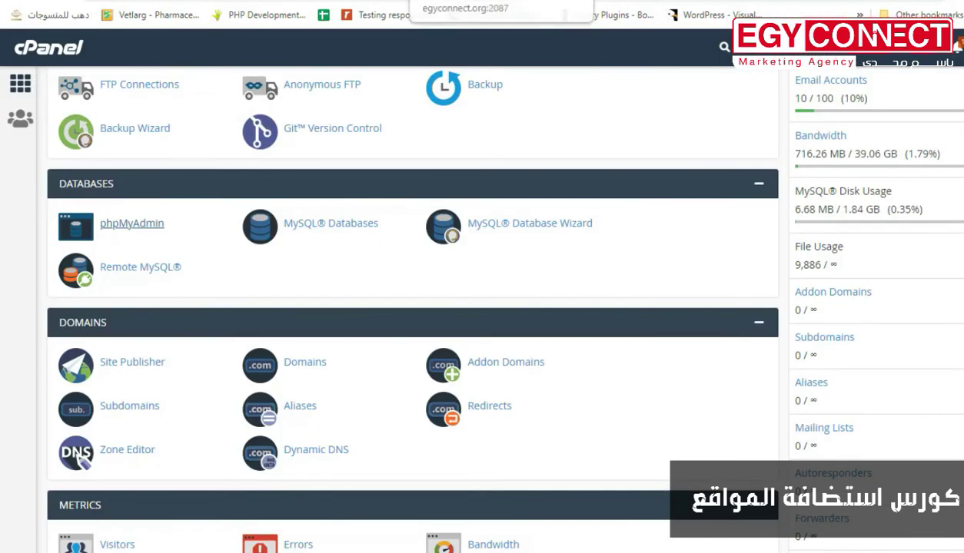
Open File Manager and browse the public_html folder's site folders and PHP files
scroll(484, 233, up, 4)
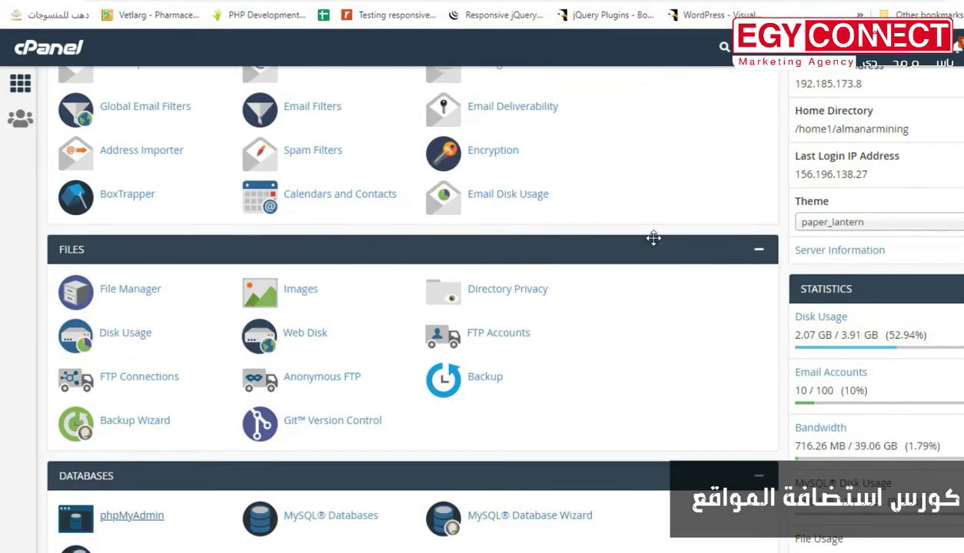
scroll(652, 239, up, 2)
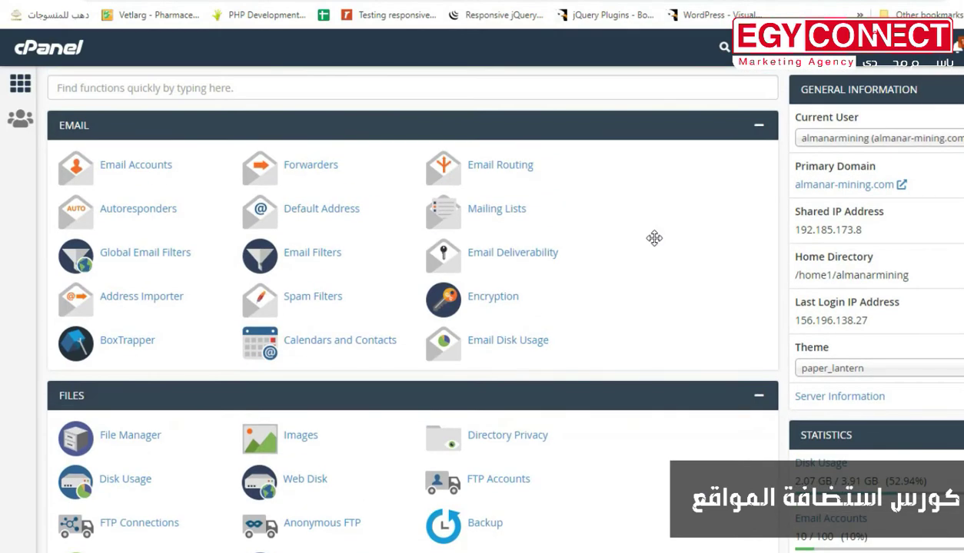
click(121, 436)
double_click(255, 277)
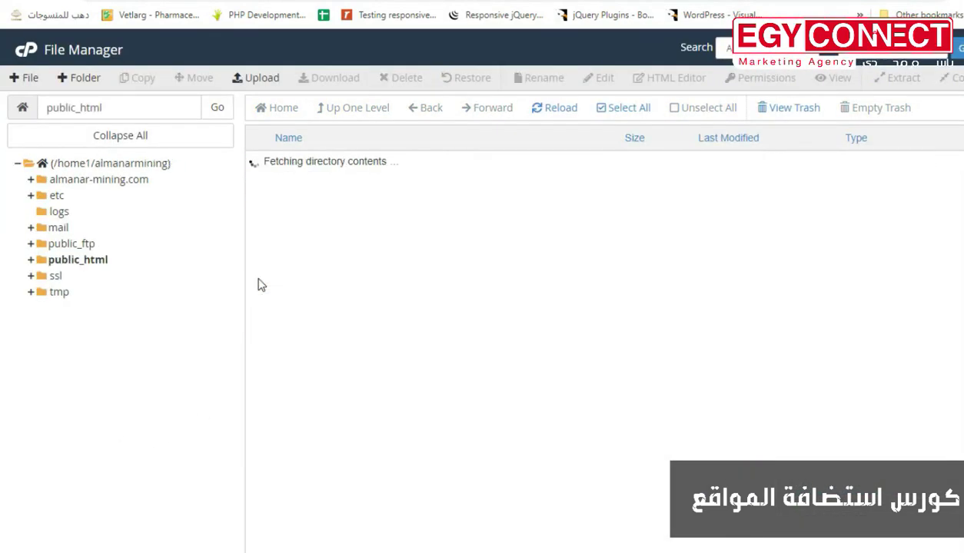
scroll(427, 324, down, 3)
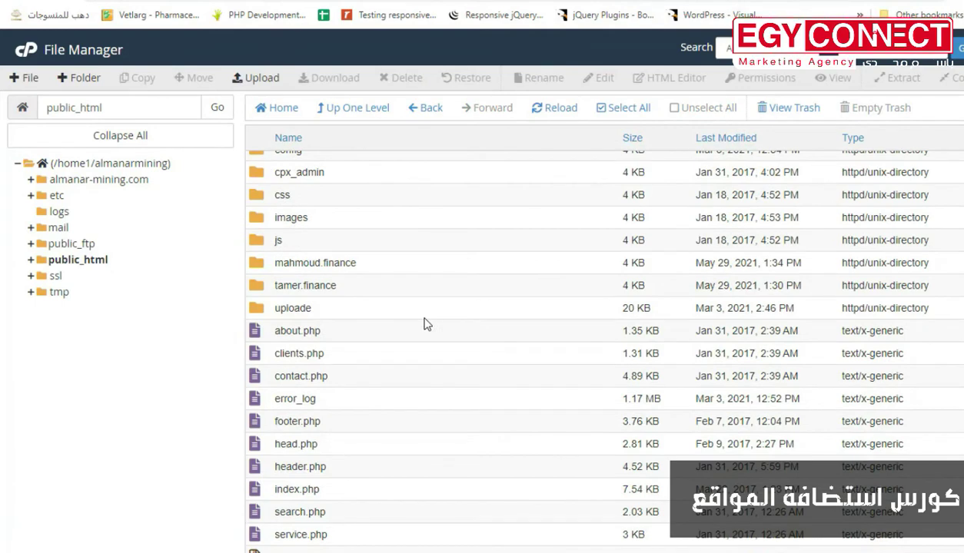
scroll(427, 323, up, 3)
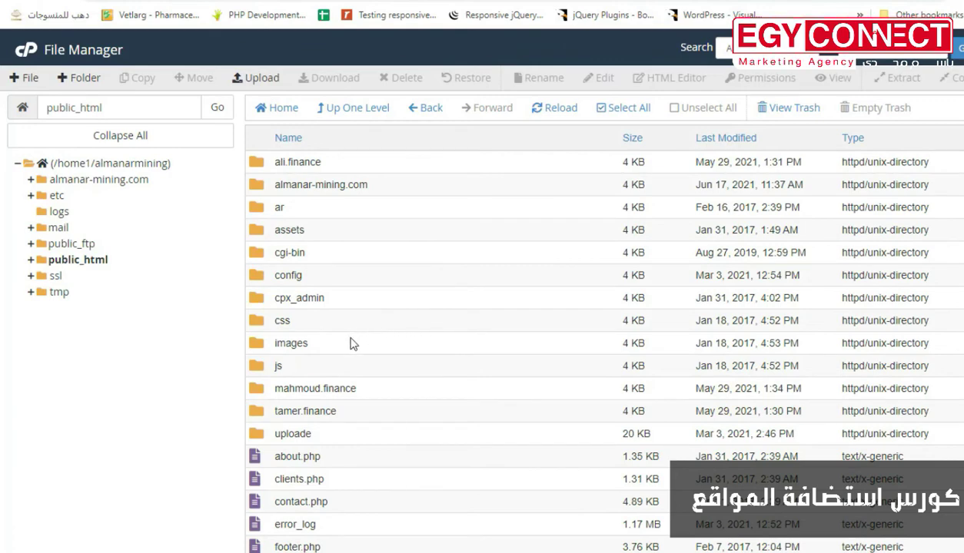
scroll(352, 344, down, 3)
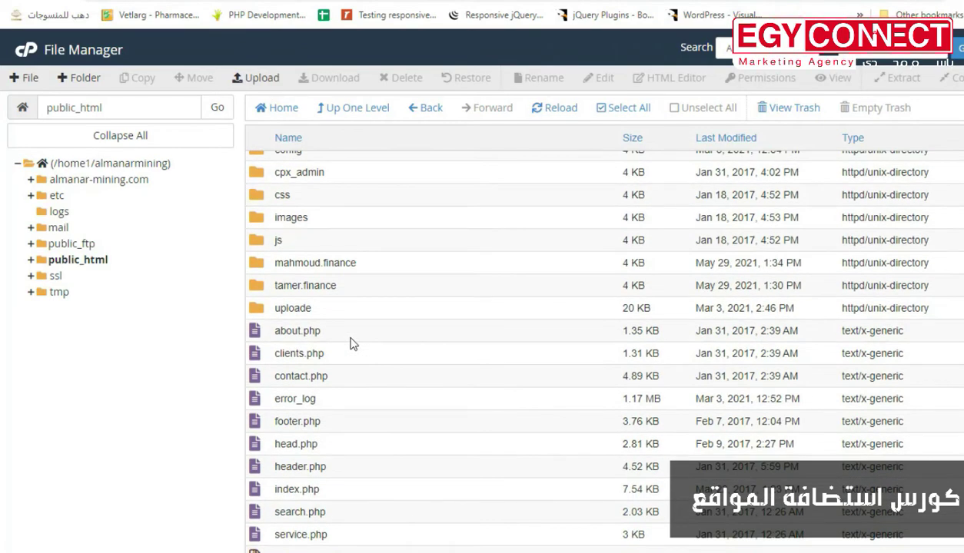
scroll(352, 344, up, 3)
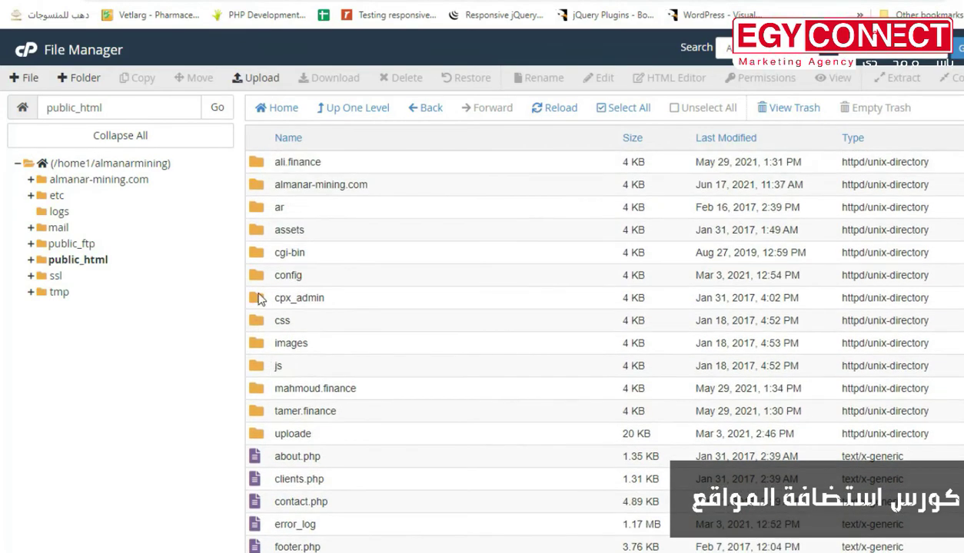
Open cpx_admin/config.php in the editor and inspect the mysqli username, password and database values
double_click(259, 300)
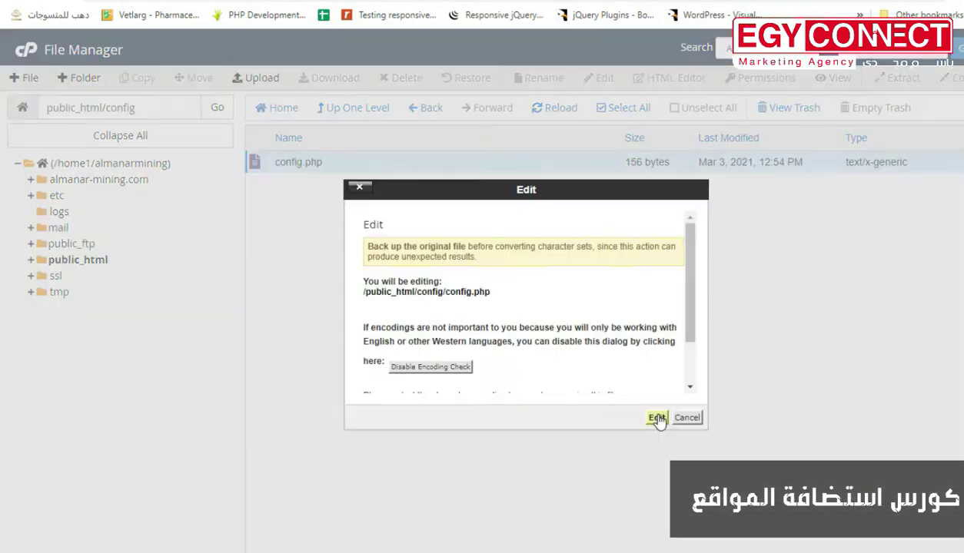
click(657, 419)
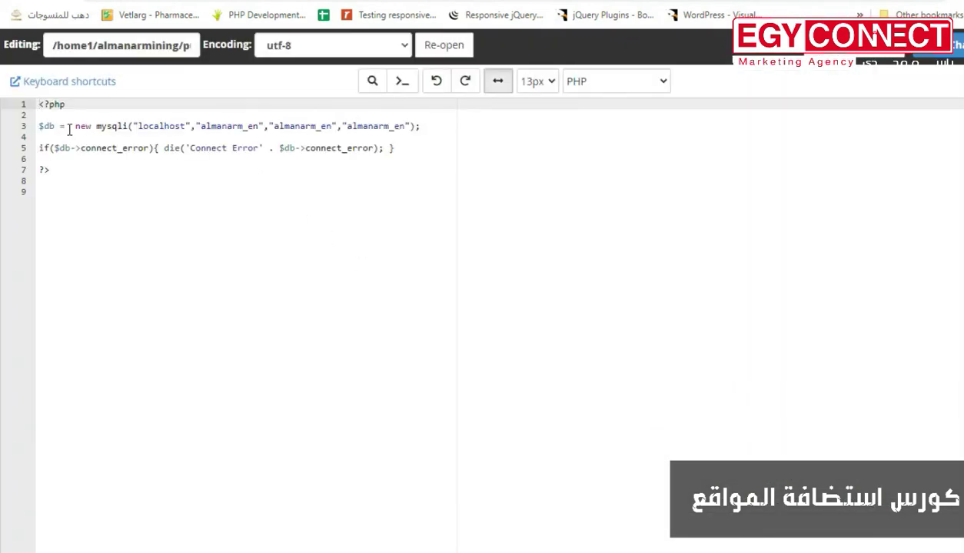
drag(40, 126, 421, 127)
click(162, 176)
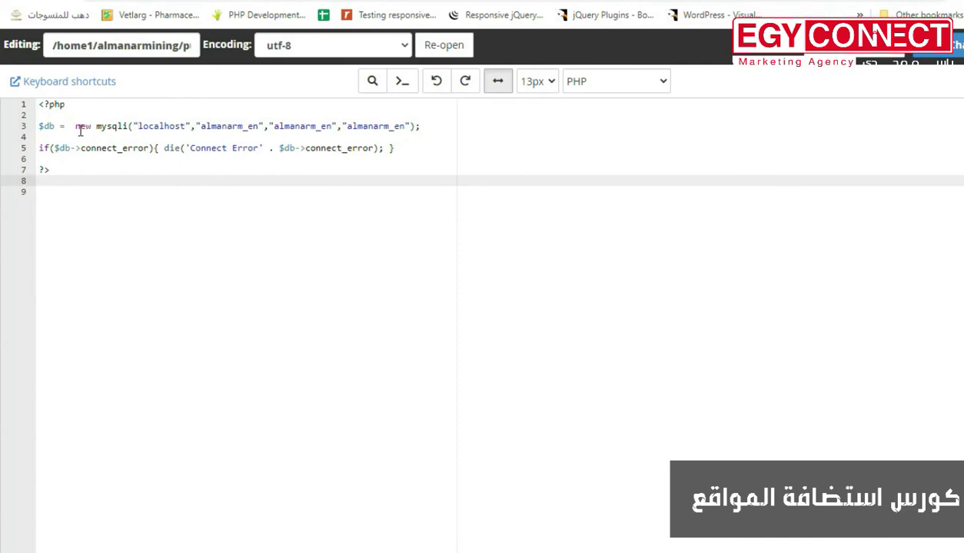
drag(75, 126, 436, 125)
click(237, 127)
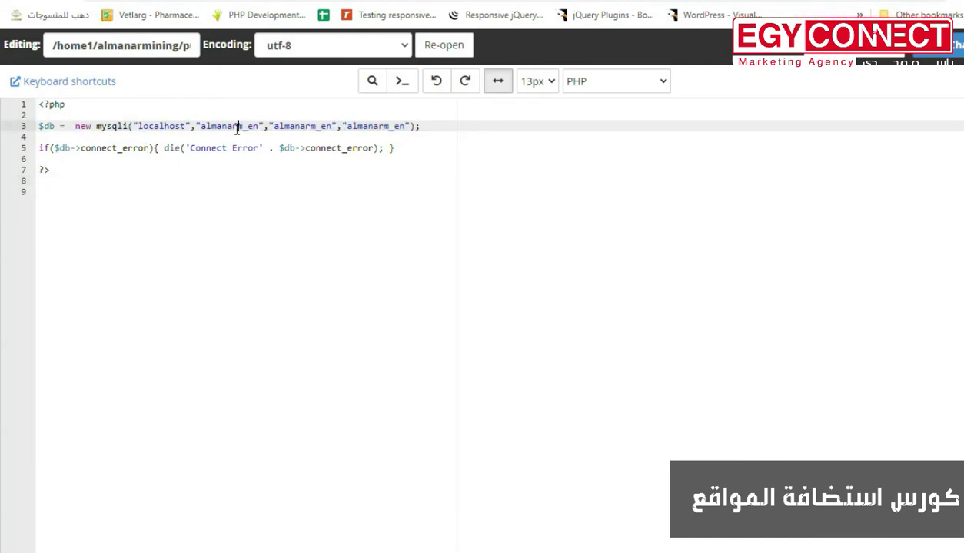
double_click(237, 127)
click(299, 126)
double_click(299, 126)
double_click(387, 126)
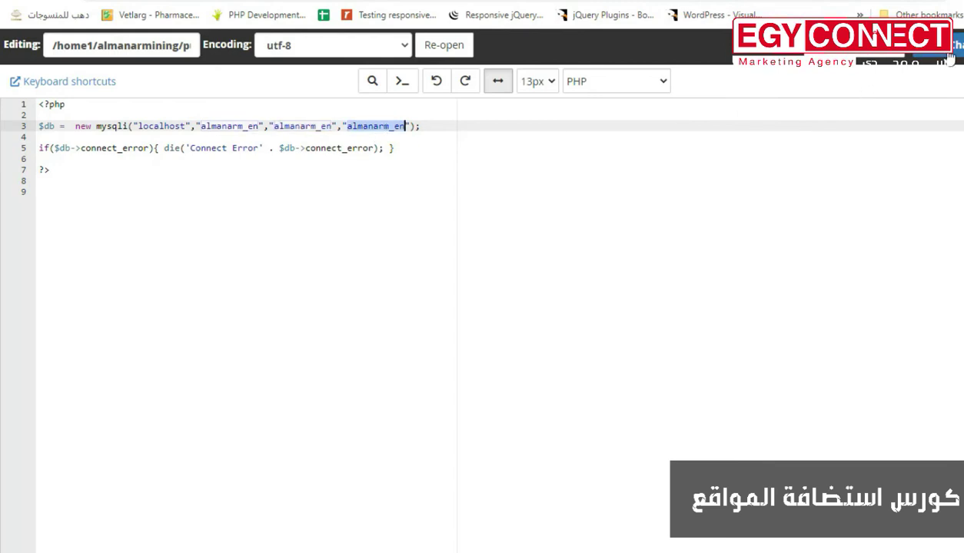